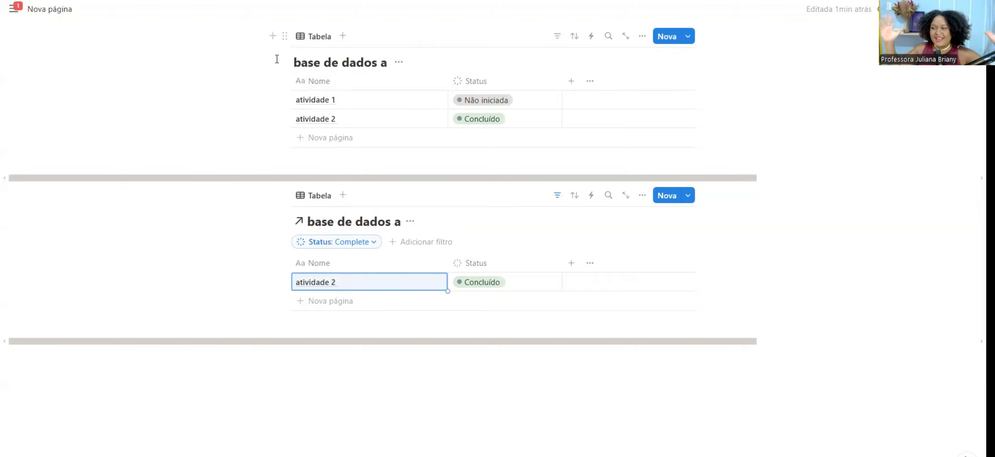
Duplicate the original "base de dados a" database with its data
left_click(286, 36)
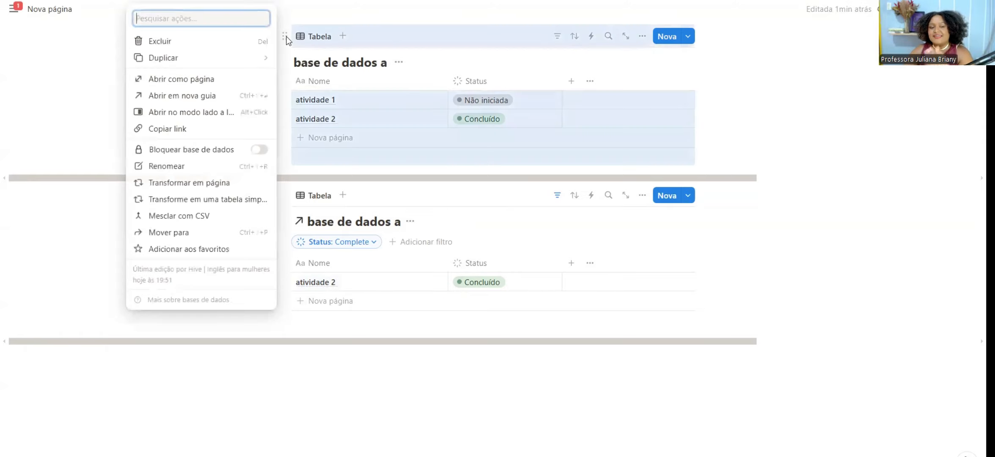
mouse_move(192, 57)
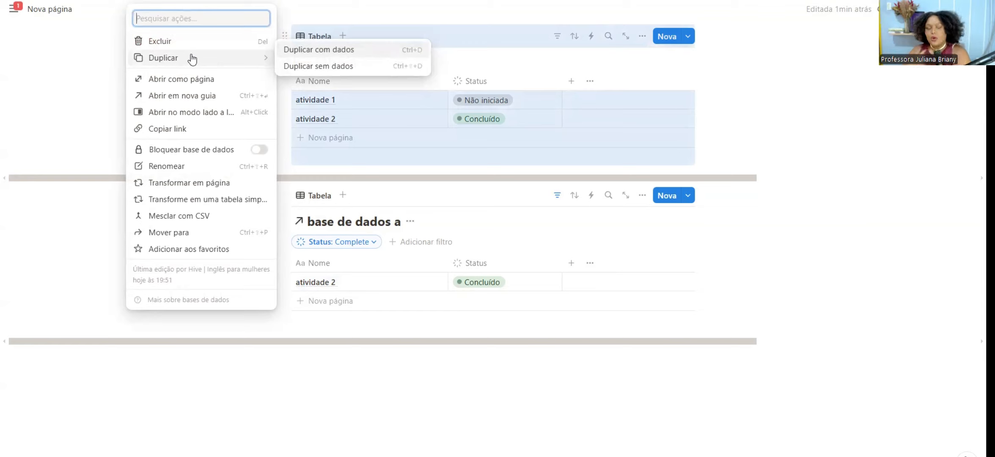
left_click(323, 50)
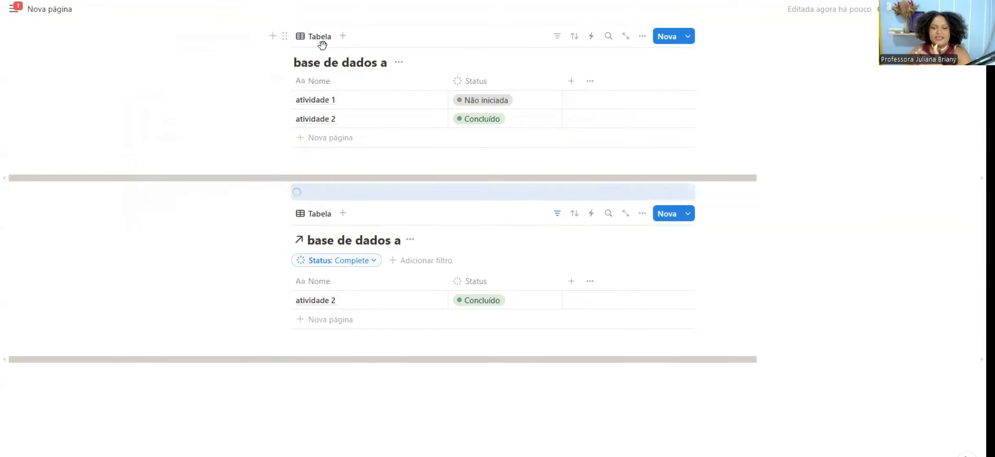
Add a new entry named "nova atividade" to the duplicated database "base de dados a (1)"
left_click(337, 297)
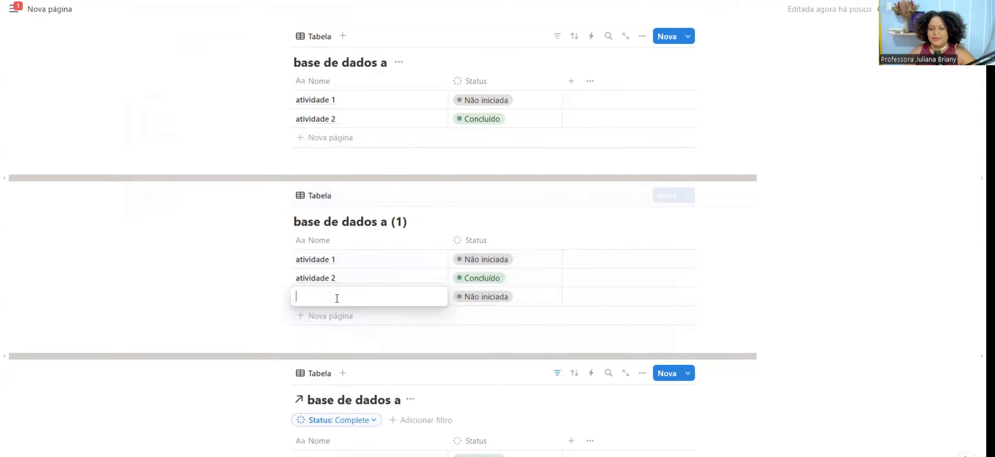
type("nova atividade")
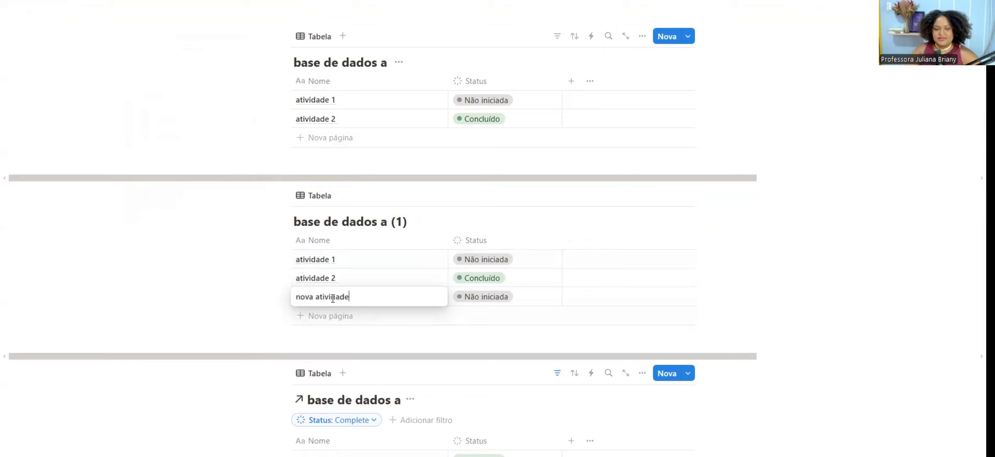
left_click(631, 222)
left_click(602, 212)
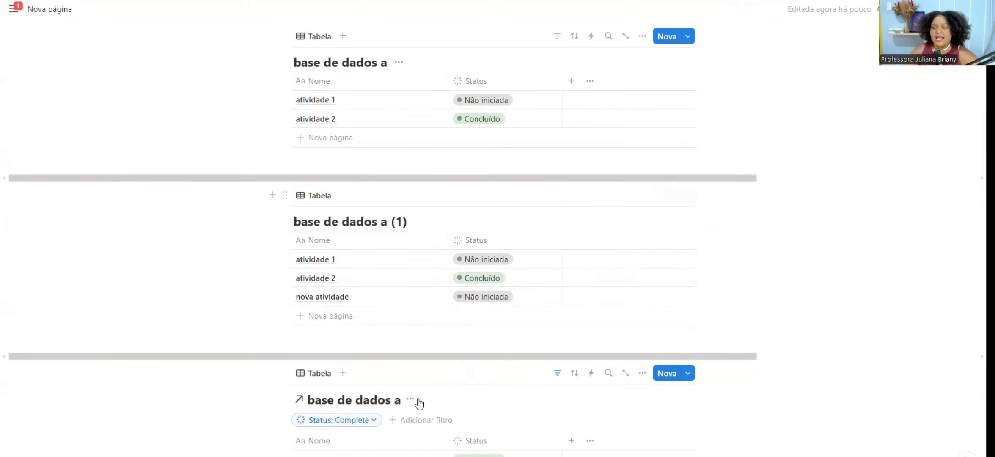
scroll(510, 310, "down", 3)
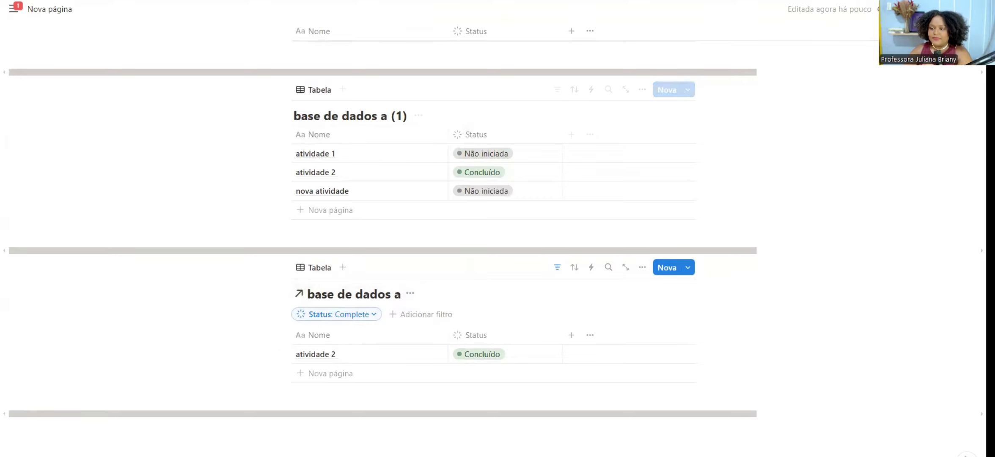
scroll(969, 221, "up", 4)
Open the favourite "Templates - a prof do notion" and go through "Jornada do aluno" to the "Jornada - espanhol" page
left_click(15, 11)
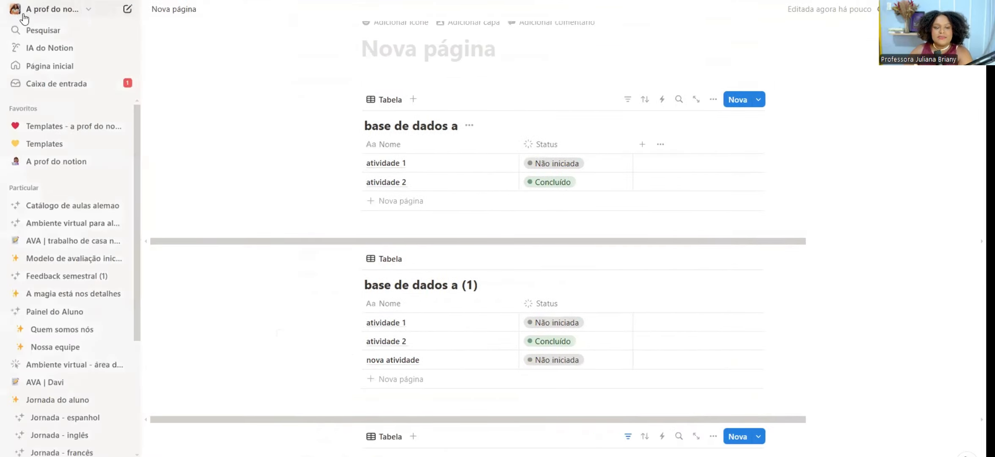
left_click(59, 126)
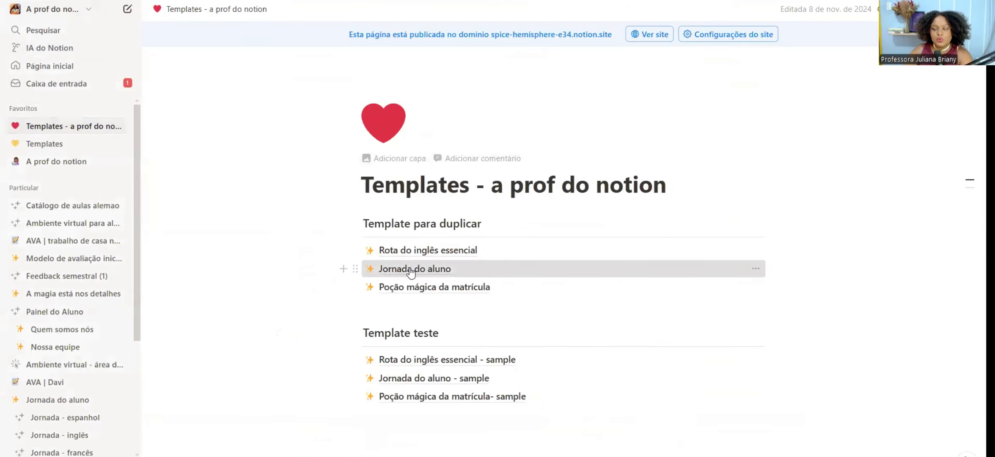
left_click(408, 267)
left_click(111, 9)
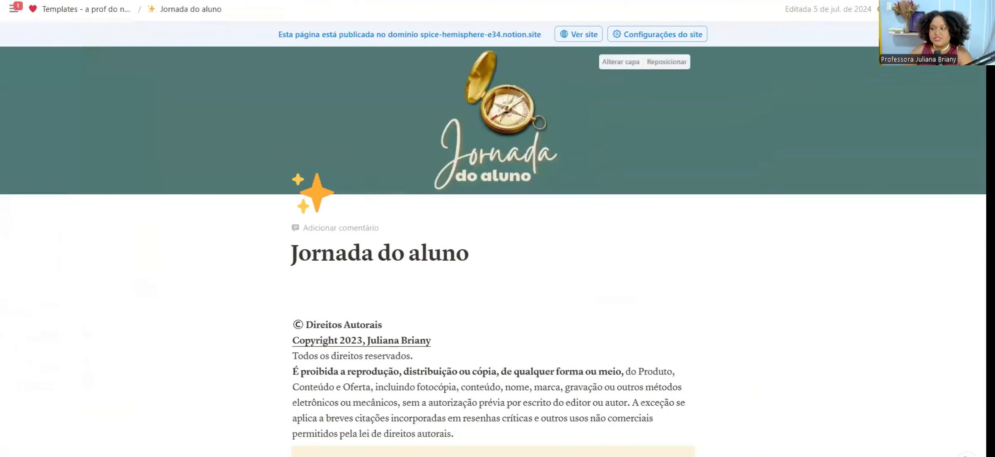
scroll(973, 357, "down", 6)
scroll(724, 342, "down", 8)
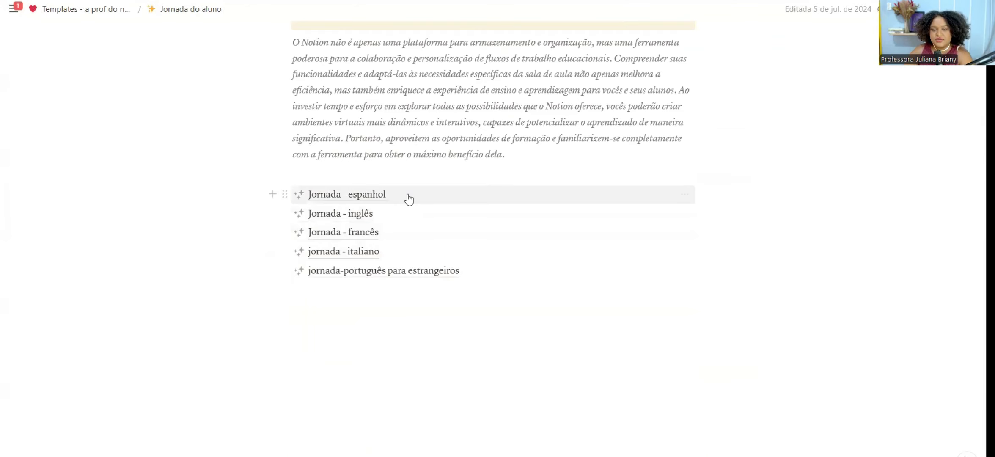
left_click(407, 197)
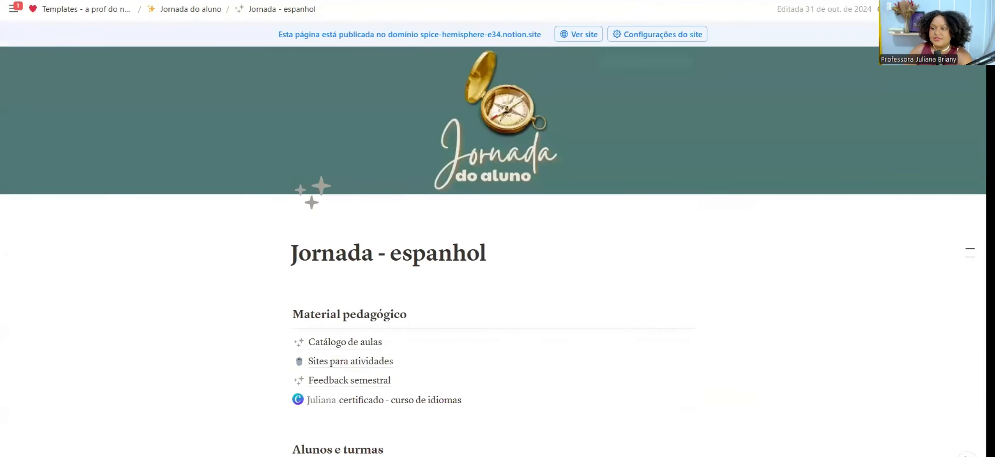
Go through the student area and "Ambiente virtual para alunos em grupo" to the "AVA | trabalho de casa no notion - base de dados em grupo" page
scroll(404, 192, "down", 4)
left_click(402, 309)
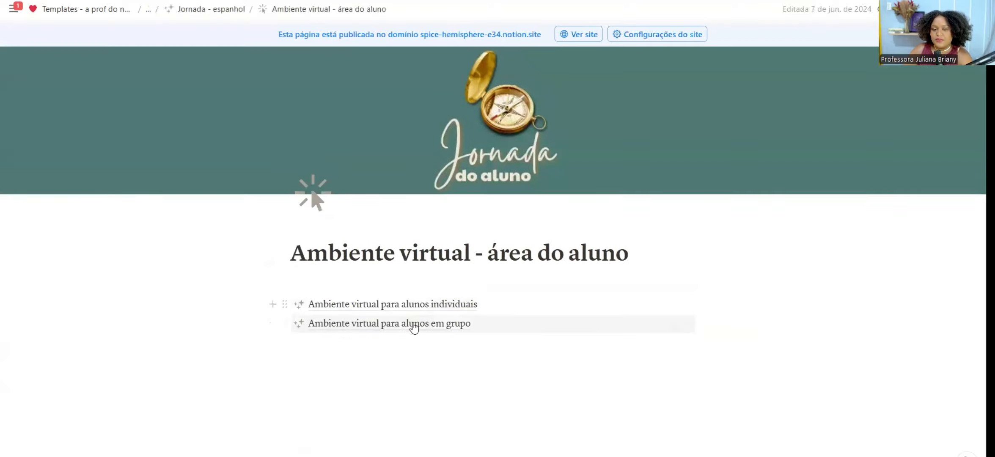
left_click(406, 324)
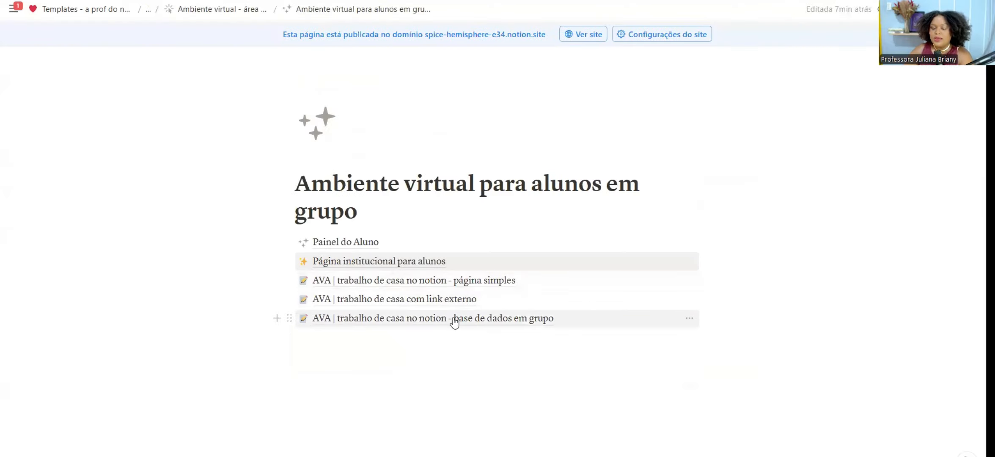
left_click(453, 320)
Open the "Aluno a" homework page and show the database title above its "semestre atual" view
scroll(628, 205, "down", 6)
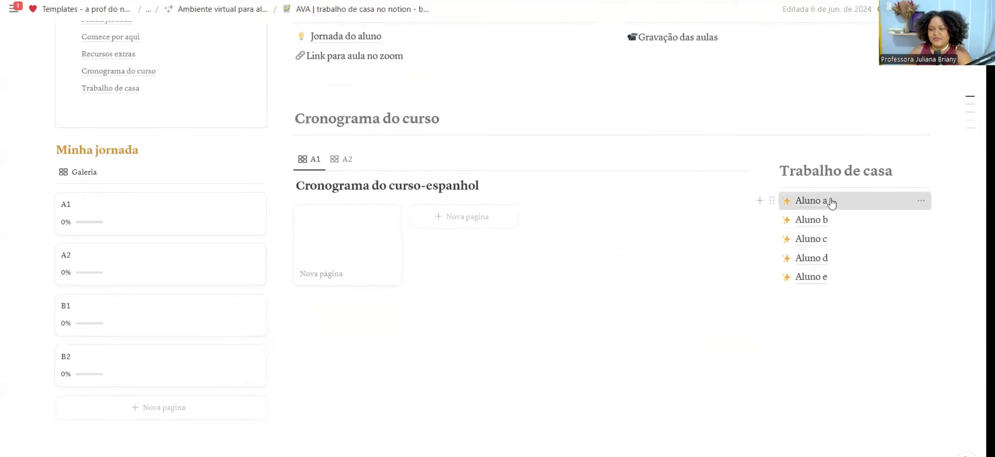
left_click(835, 199)
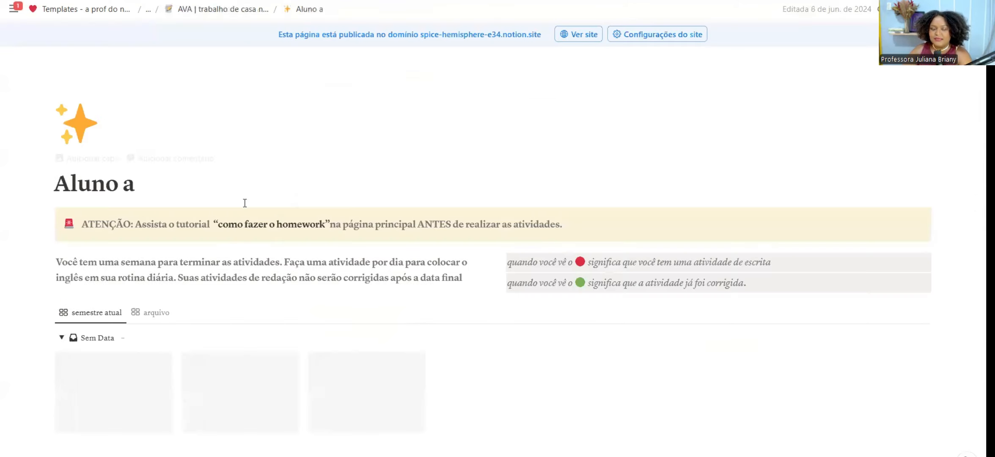
left_click(74, 316)
left_click(96, 404)
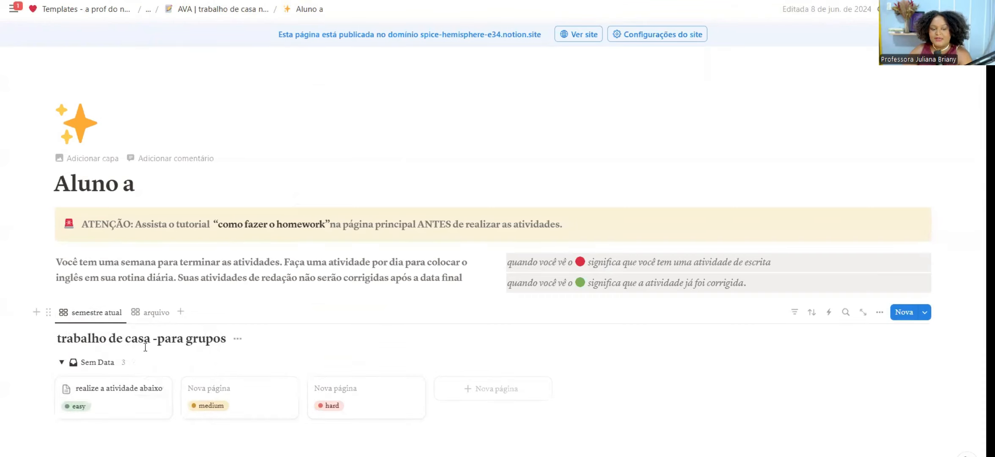
Hide the "trabalho de casa -para grupos" database title on the "Aluno a" page
left_click(83, 315)
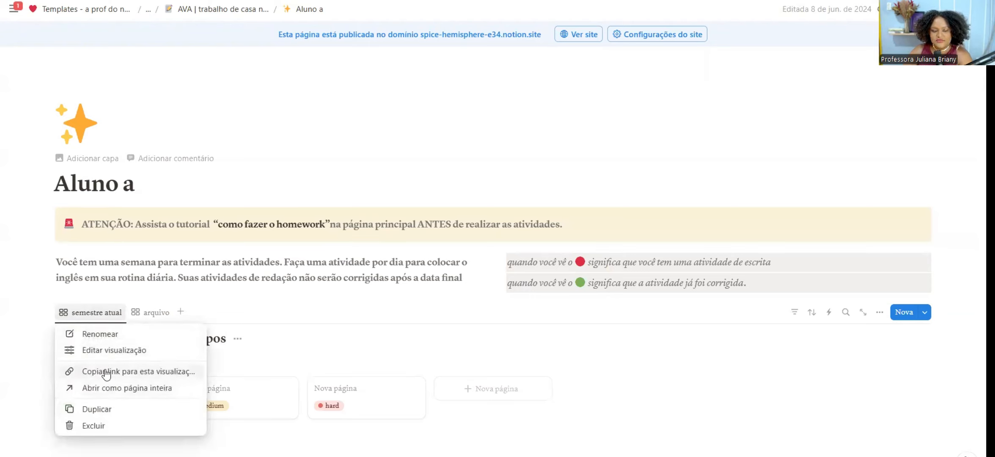
left_click(90, 315)
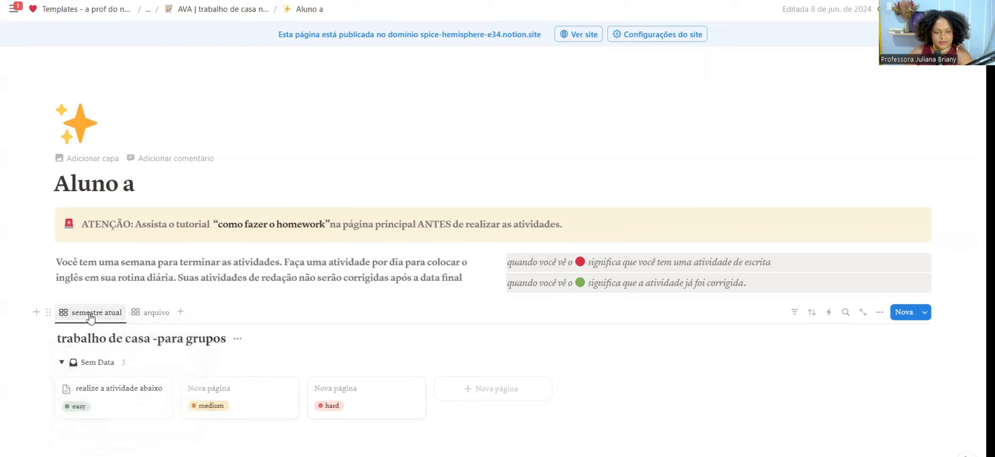
left_click(90, 315)
left_click(92, 315)
left_click(171, 334)
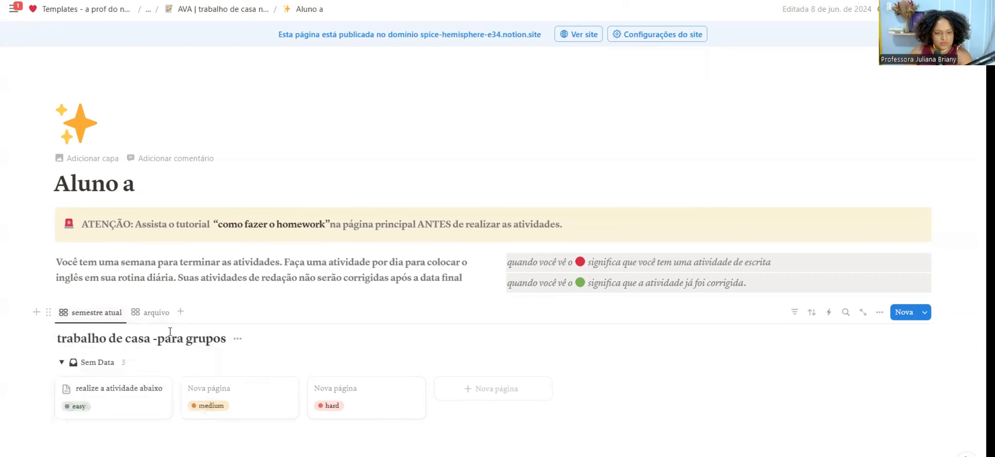
left_click(238, 339)
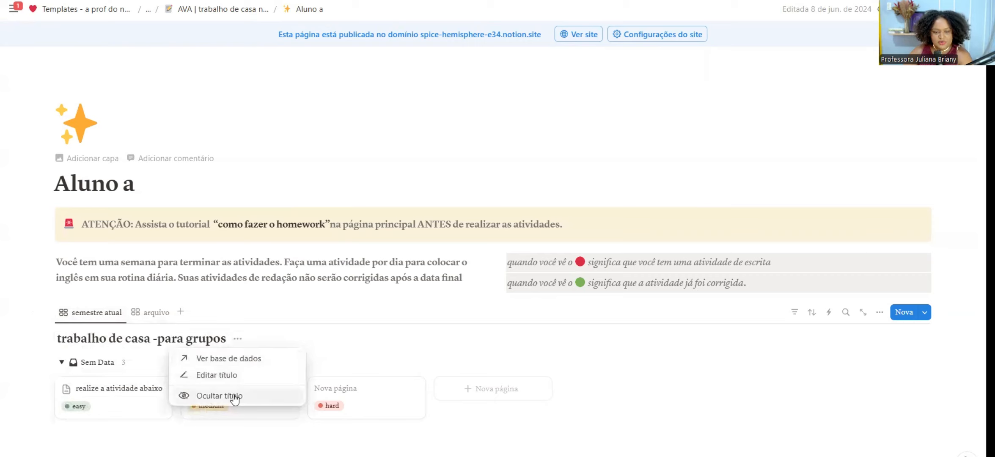
left_click(235, 397)
Go back and open the "Aluno b" page, and show the database title above its "atividades do semestre" view
key("alt+Left")
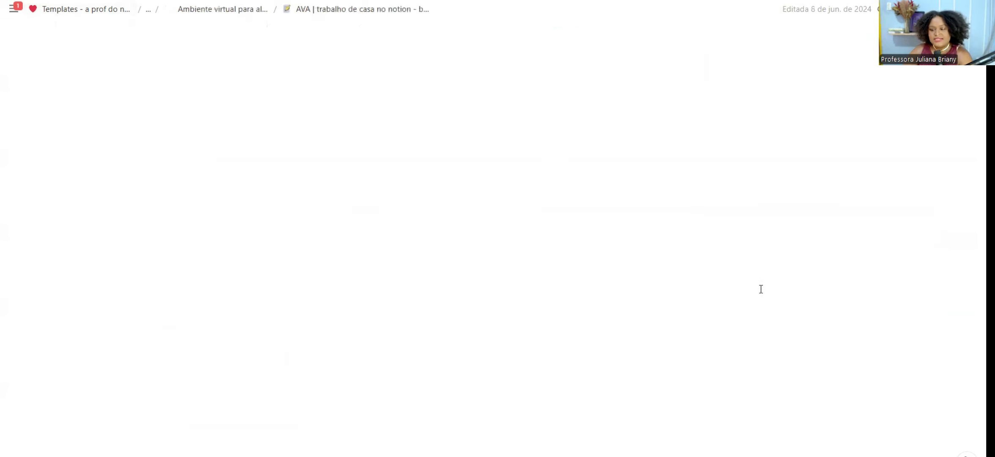
left_click(828, 197)
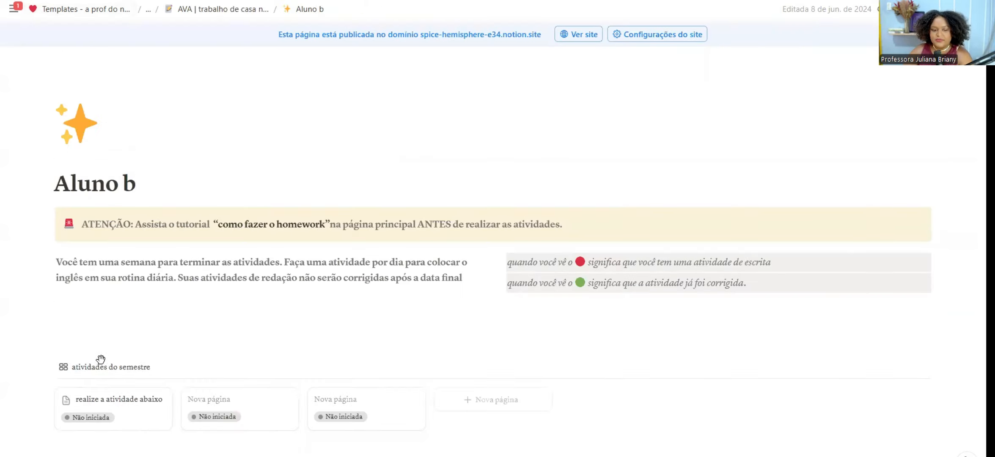
left_click(101, 366)
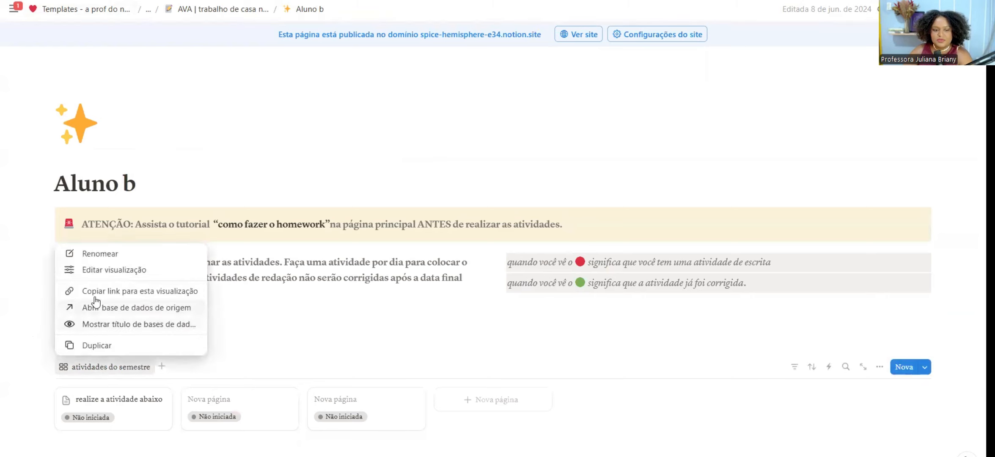
left_click(106, 325)
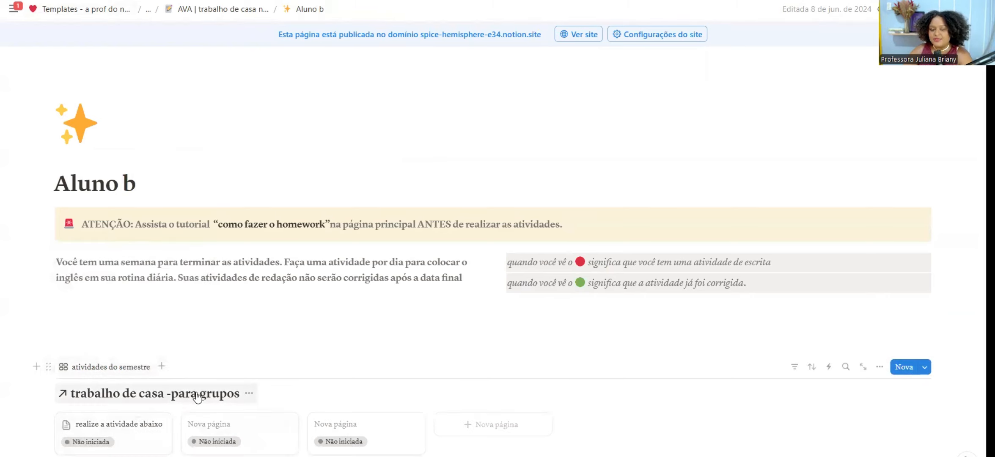
scroll(471, 284, "down", 3)
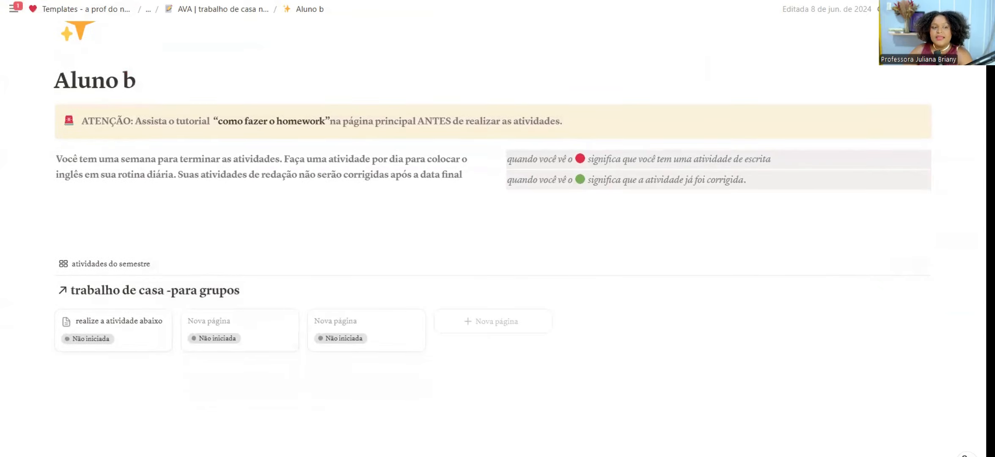
Return to the "Aluno a" page and create a blank page in the "semestre atual" gallery
key("alt+Left")
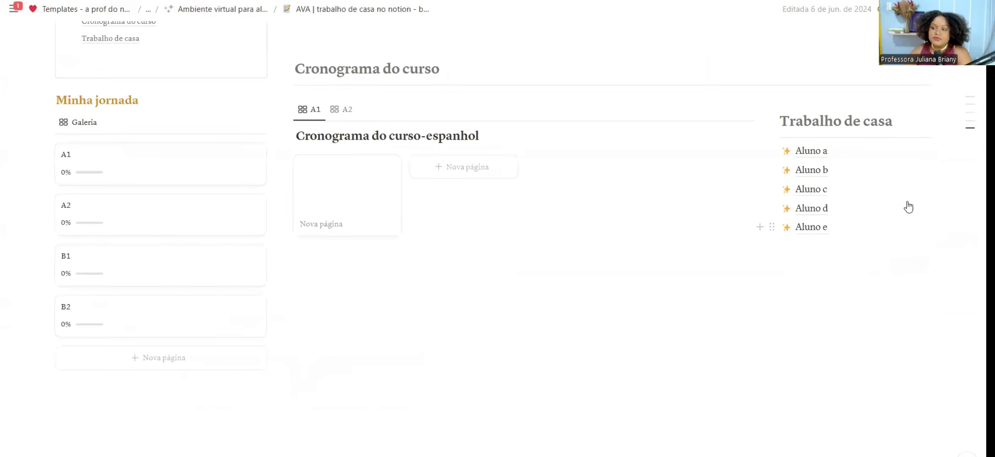
left_click(819, 152)
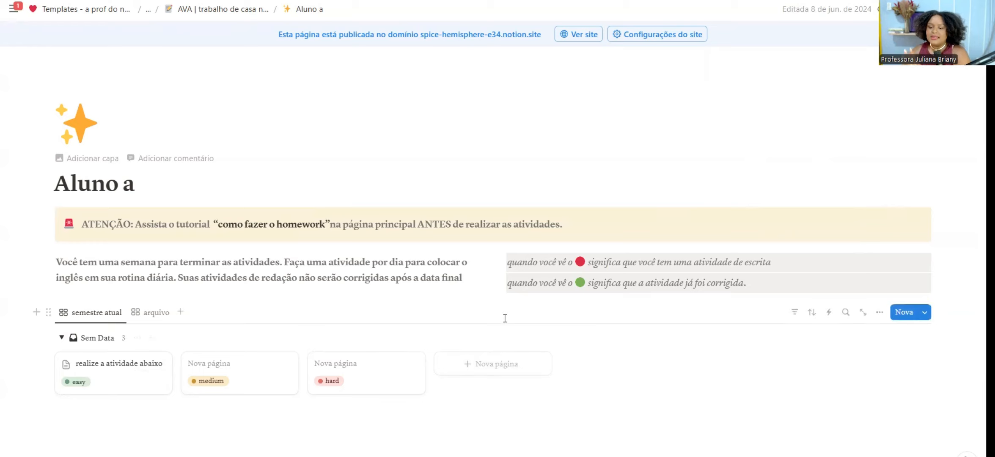
left_click(476, 374)
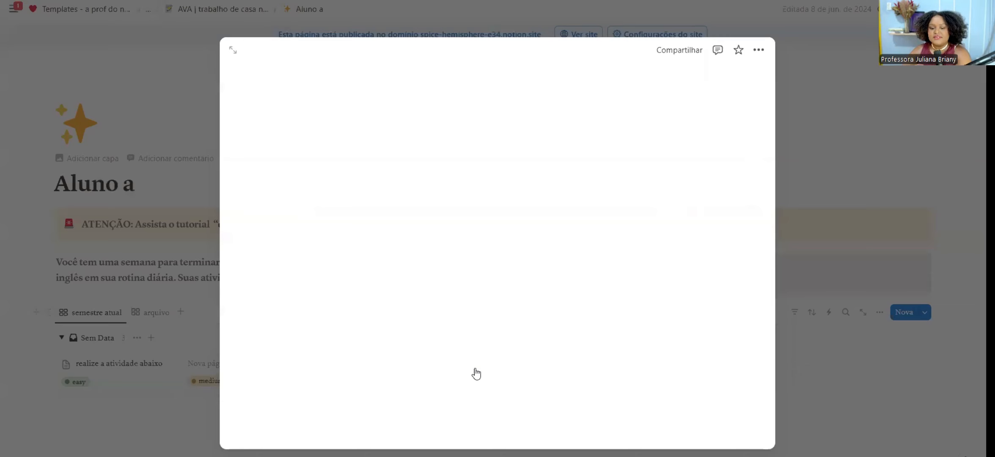
left_click(855, 319)
left_click(794, 312)
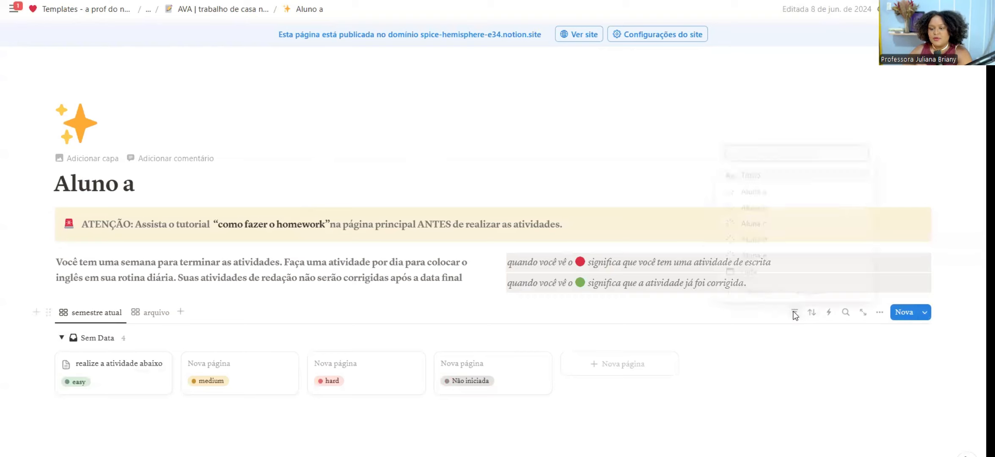
left_click(774, 191)
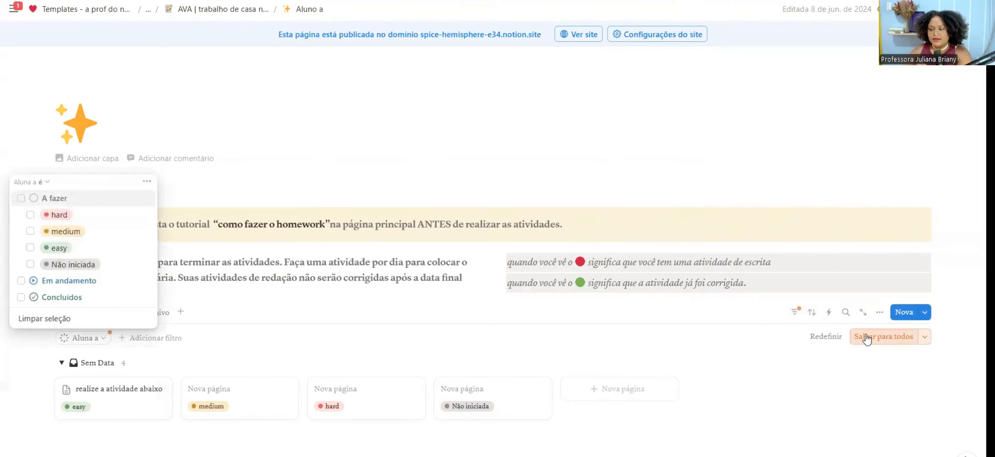
left_click(751, 416)
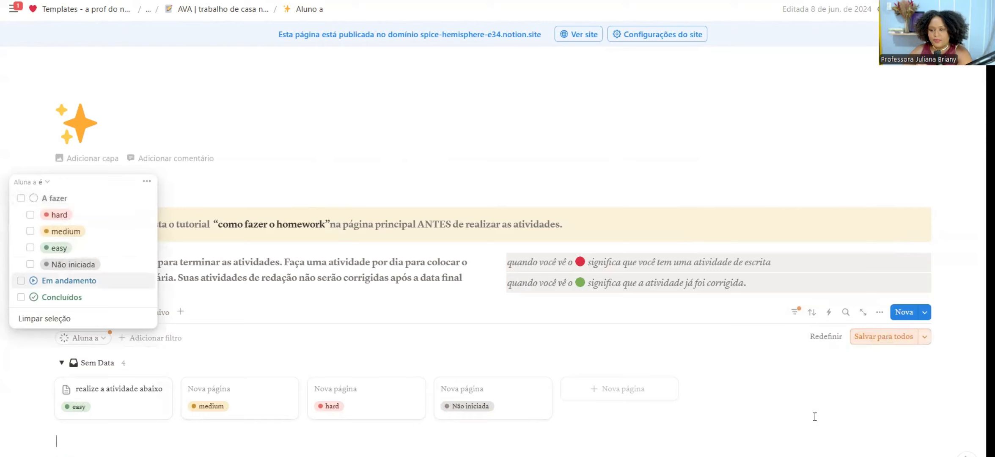
left_click(795, 313)
left_click(796, 313)
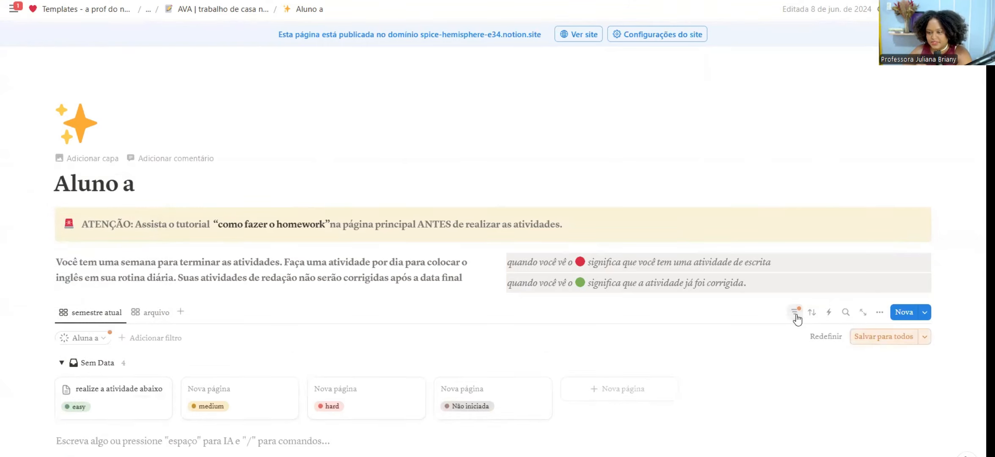
left_click(99, 341)
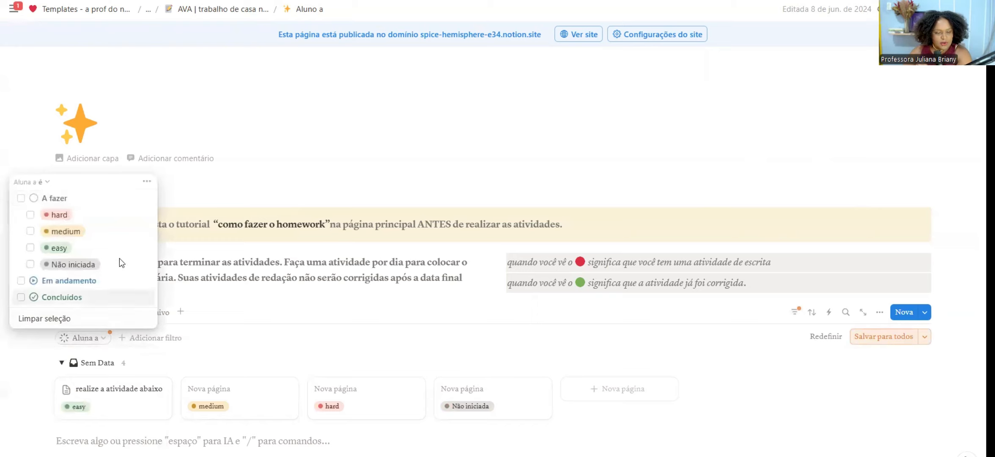
left_click(147, 182)
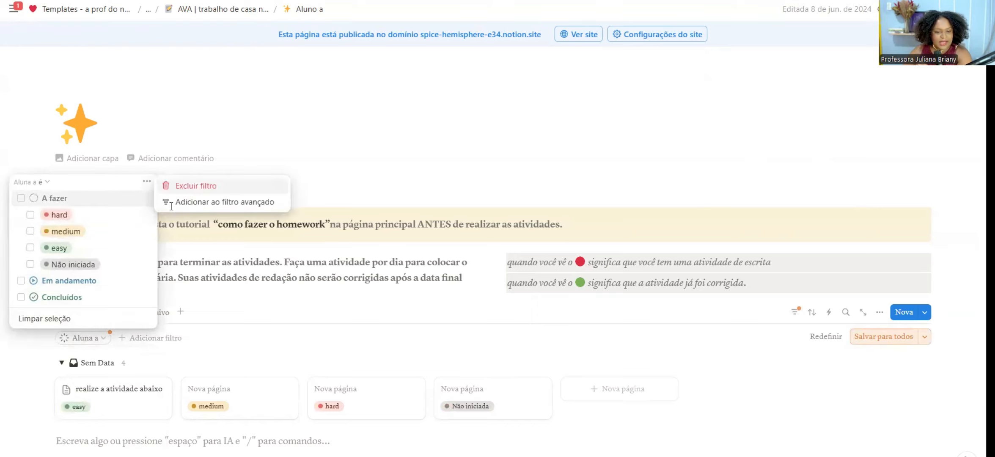
left_click(195, 185)
Filter the "semestre atual" view by Aluna a with all "A fazer" statuses and save the filter for everyone
left_click(101, 340)
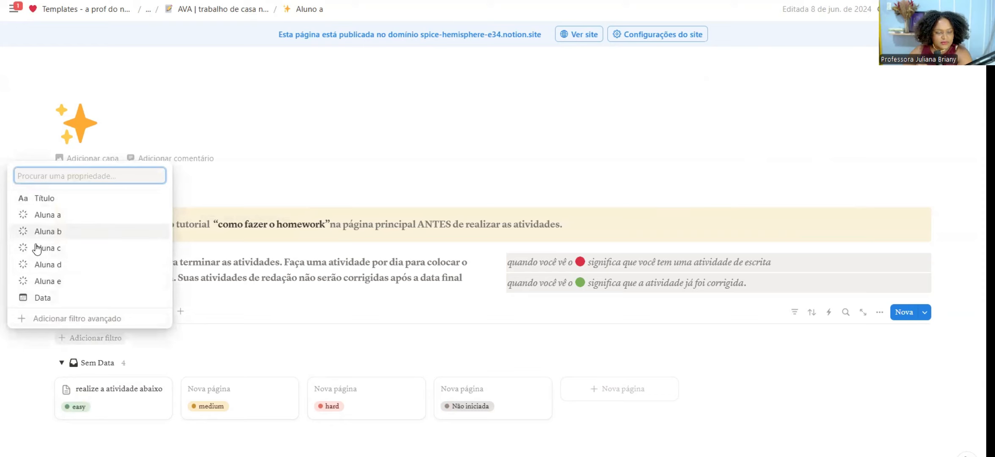
left_click(62, 215)
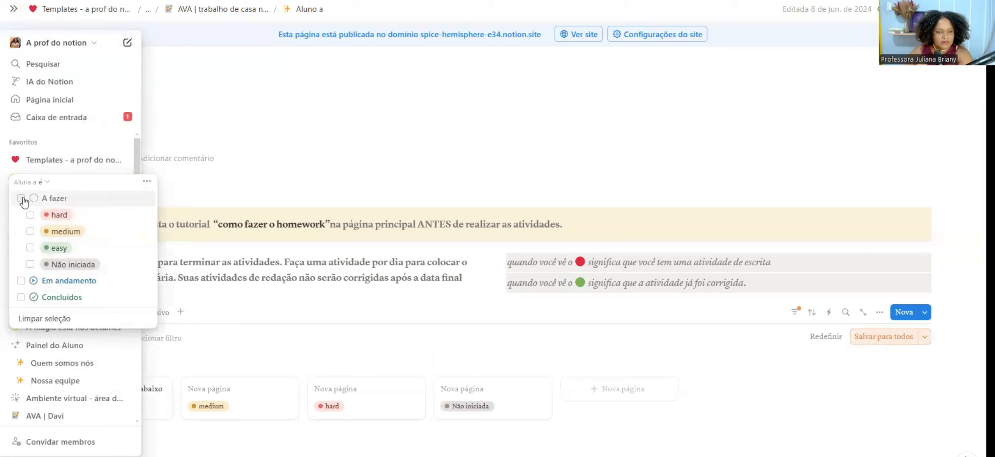
left_click(20, 198)
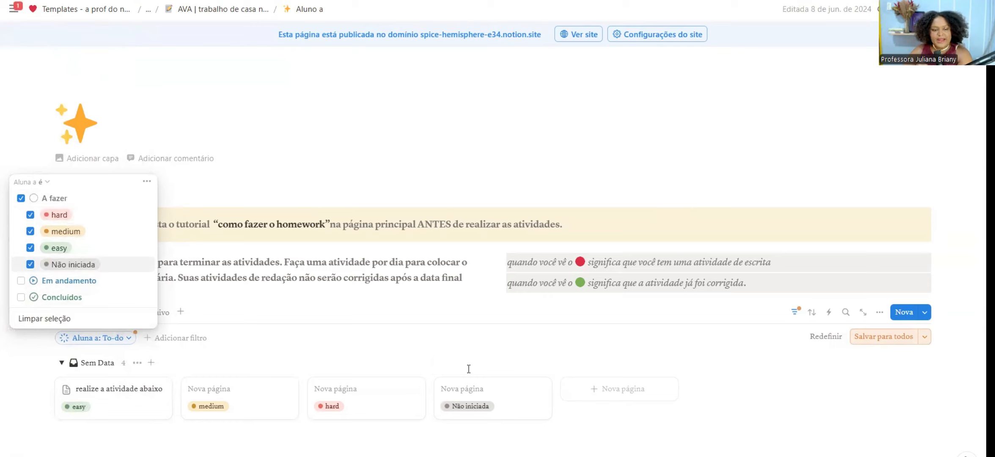
left_click(876, 378)
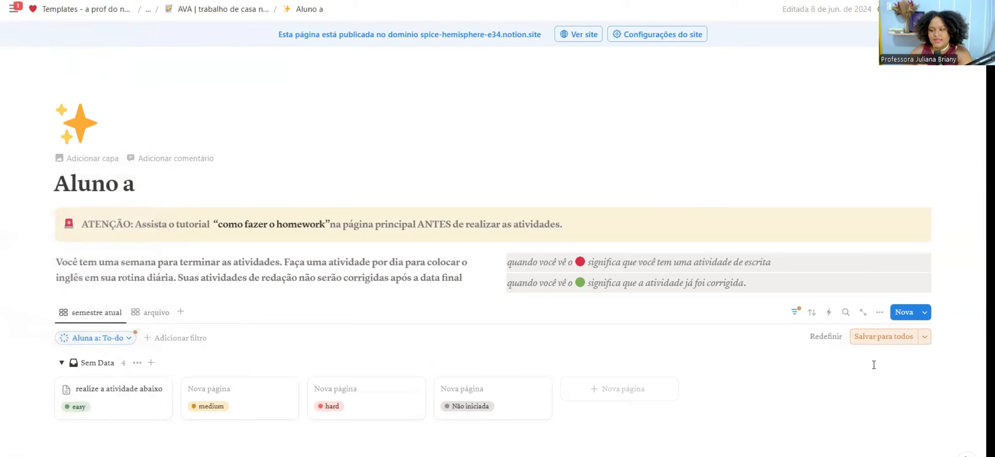
left_click(874, 341)
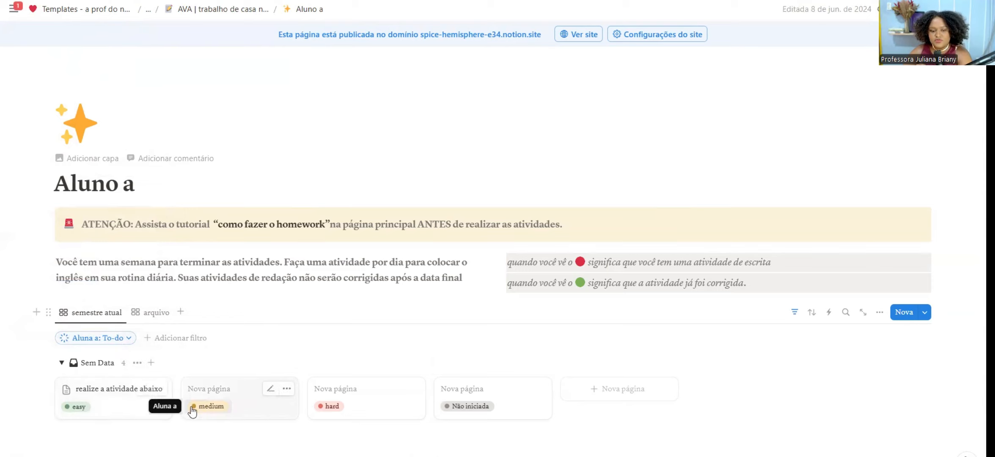
Delete the Aluna a filter from the "semestre atual" view and save the change for everyone
left_click(108, 343)
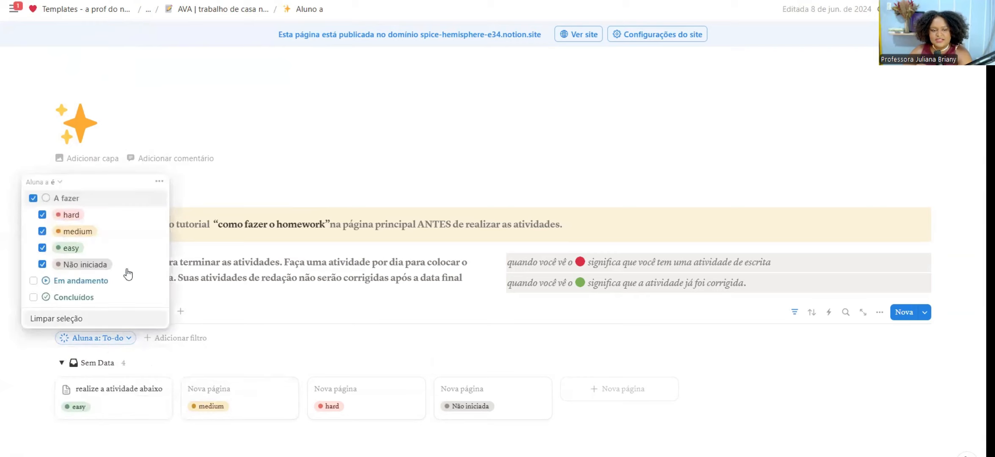
left_click(159, 185)
left_click(199, 187)
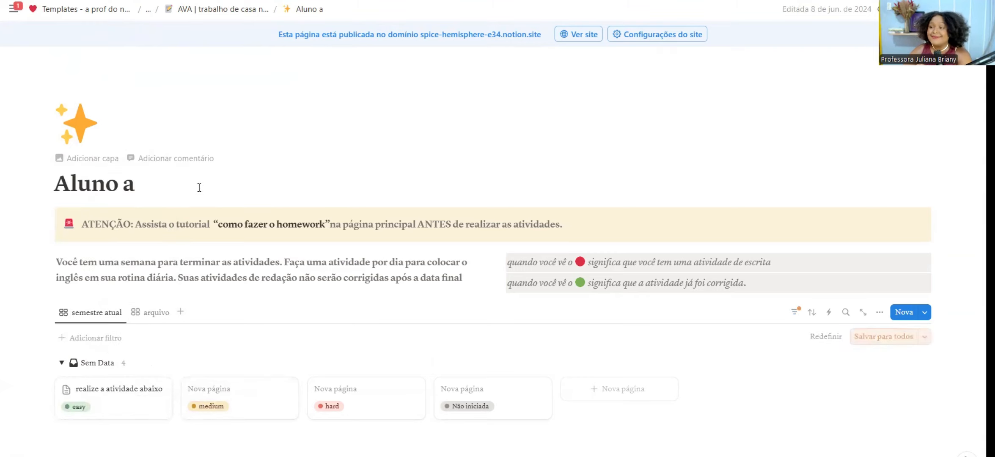
left_click(878, 339)
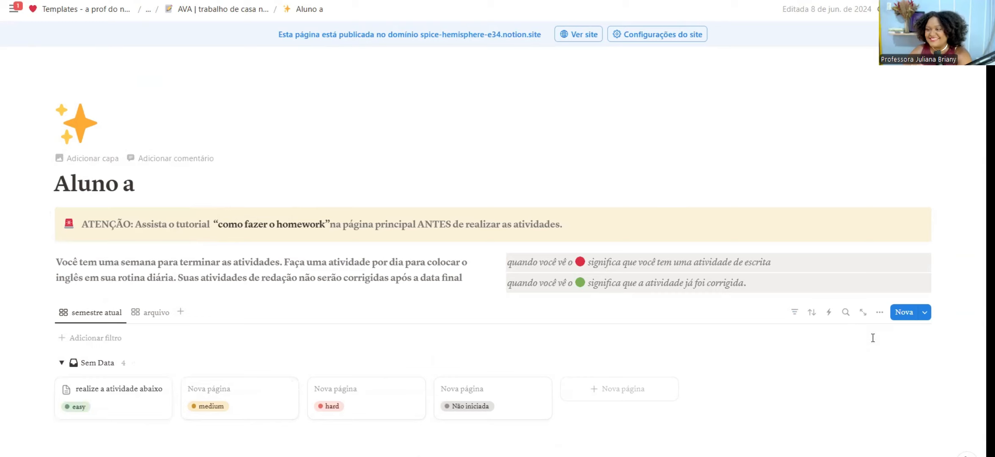
Check the status options on the "realize a atividade abaixo" card and on the untitled medium card
scroll(497, 228, "down", 3)
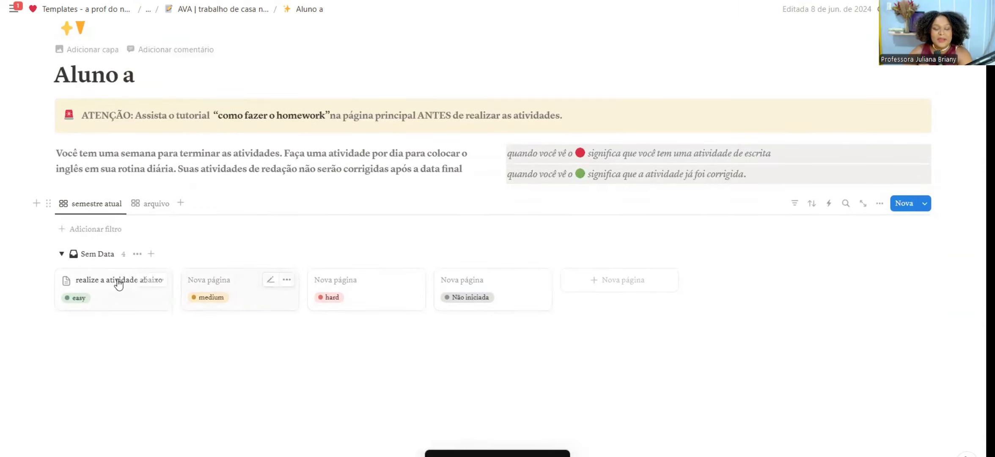
left_click(77, 298)
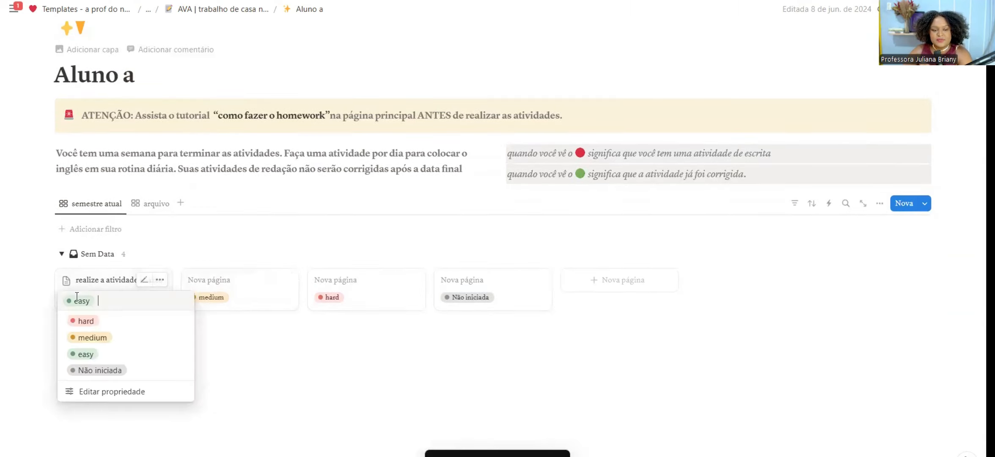
left_click(213, 307)
left_click(211, 299)
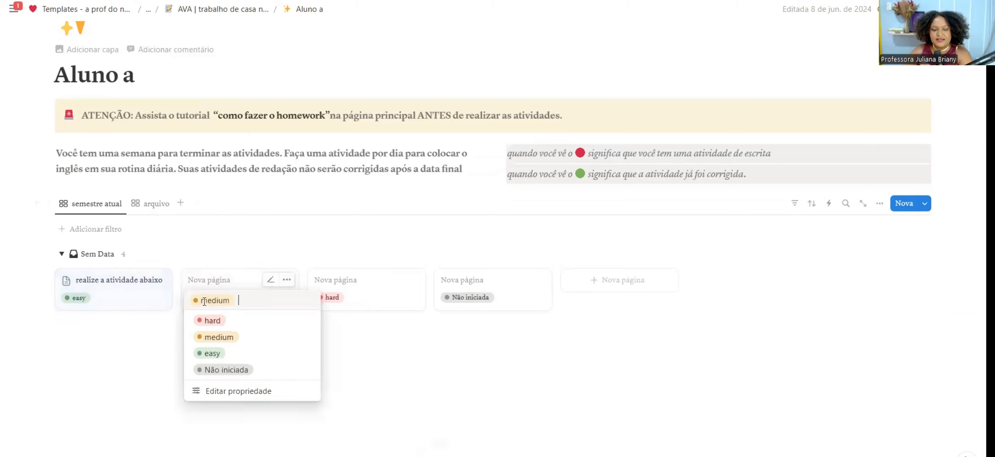
key("Escape")
Title the untitled "Não iniciada" page "atividade nova" and close it
left_click(487, 279)
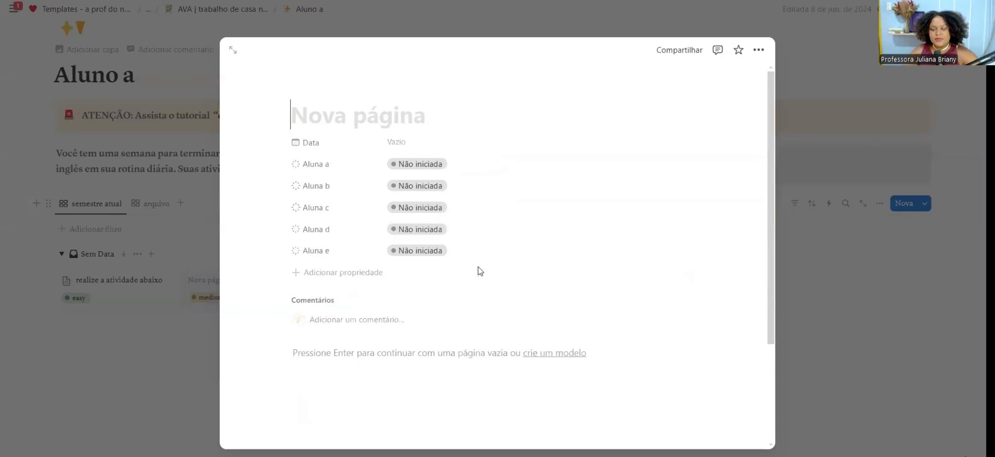
left_click(382, 142)
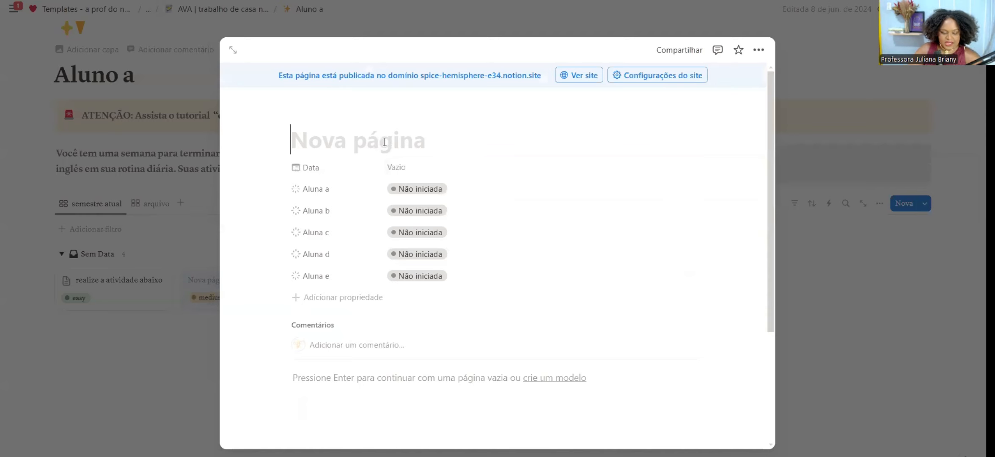
type("atividade 1")
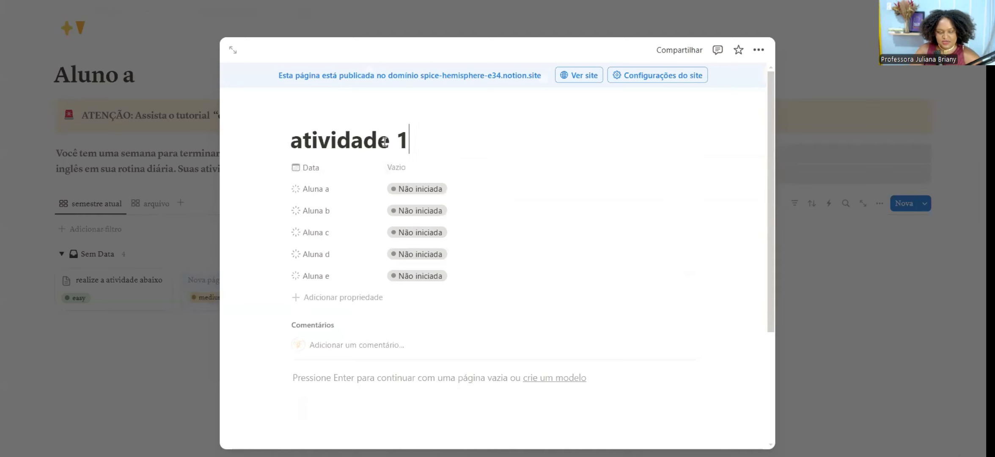
key("BackSpace")
type("nova")
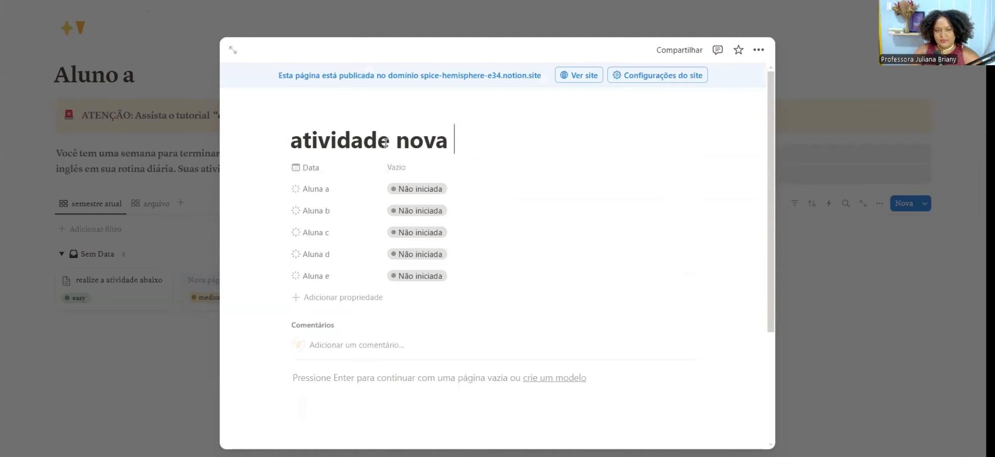
left_click(101, 39)
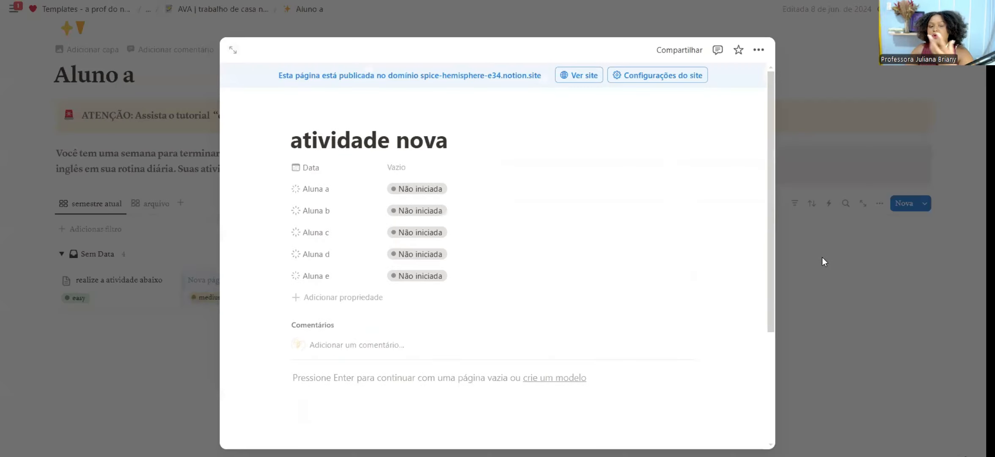
left_click(822, 262)
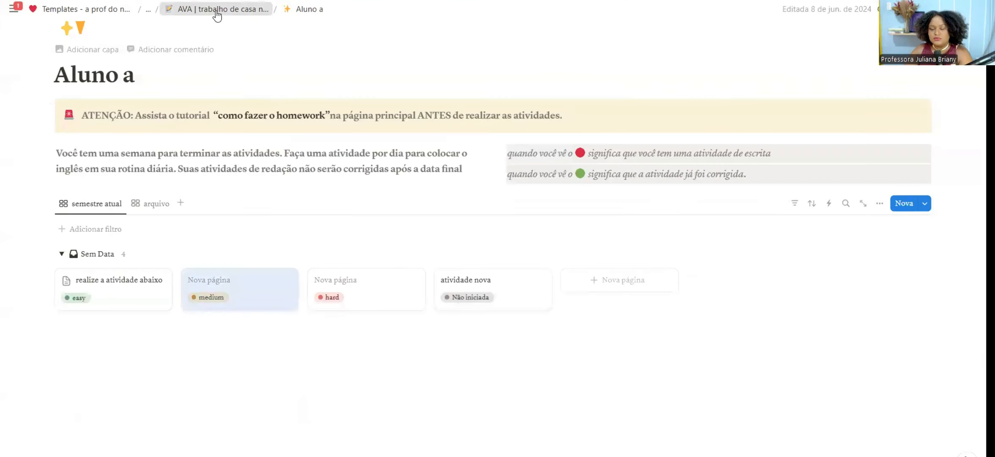
Open the "Aluno b" page from the course page and hide its "trabalho de casa -para grupos" database title
left_click(217, 10)
scroll(835, 254, "down", 4)
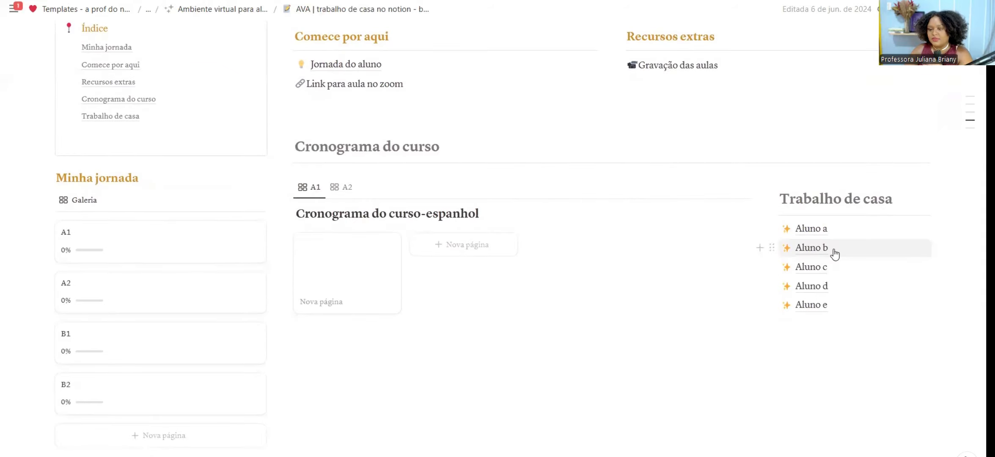
left_click(811, 248)
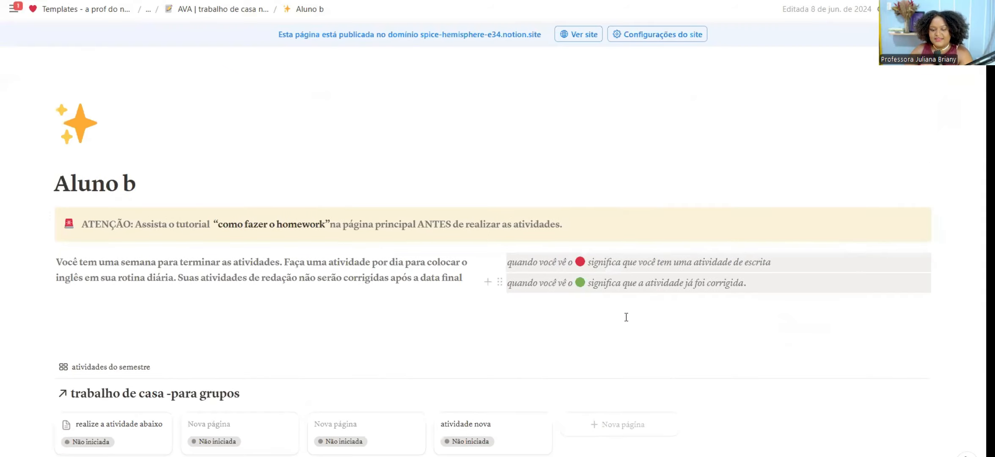
scroll(507, 296, "down", 3)
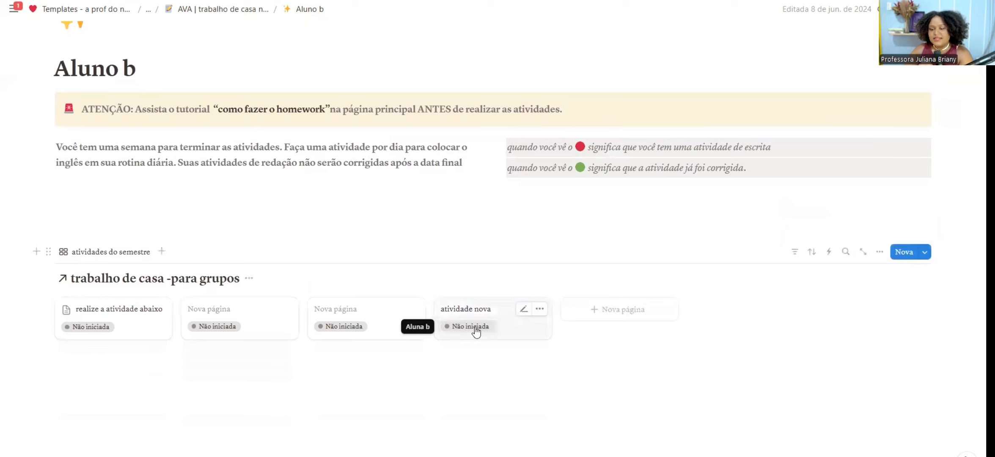
left_click(249, 278)
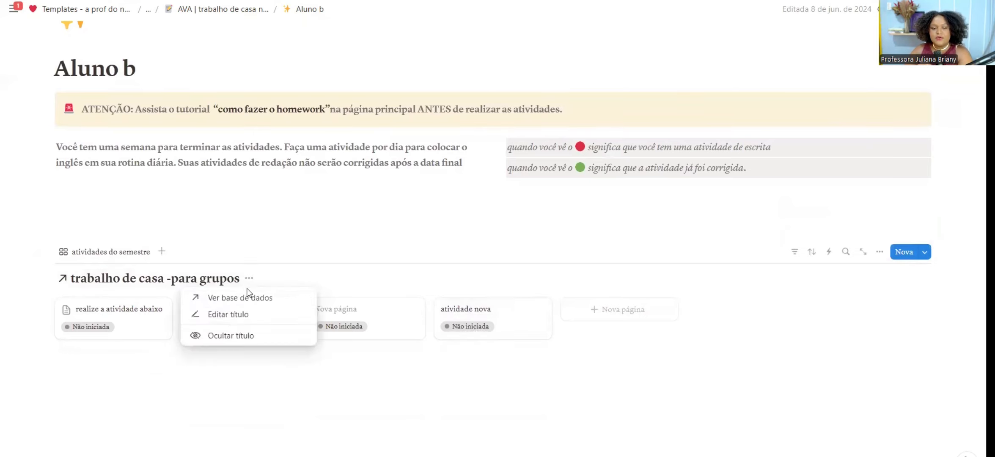
left_click(232, 336)
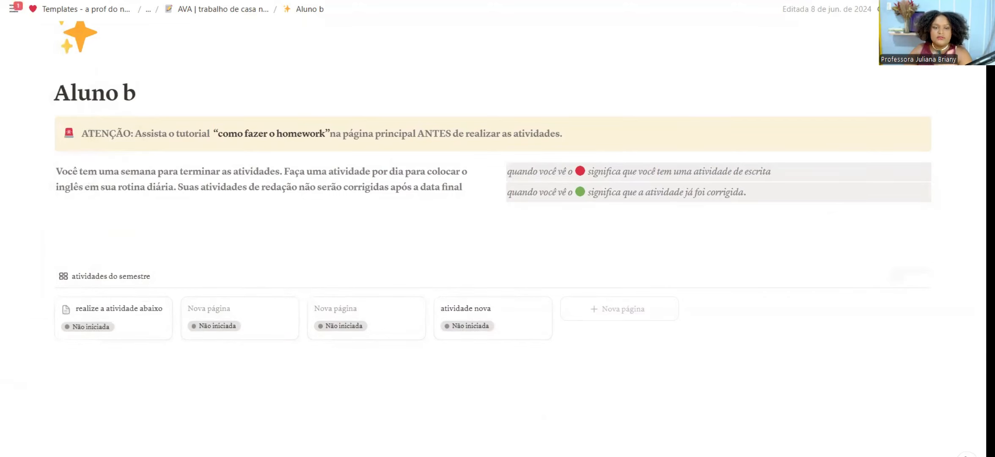
Set the status of "atividade nova" to hard on the "Aluno b" page and return to the "Aluno a" page
left_click(458, 333)
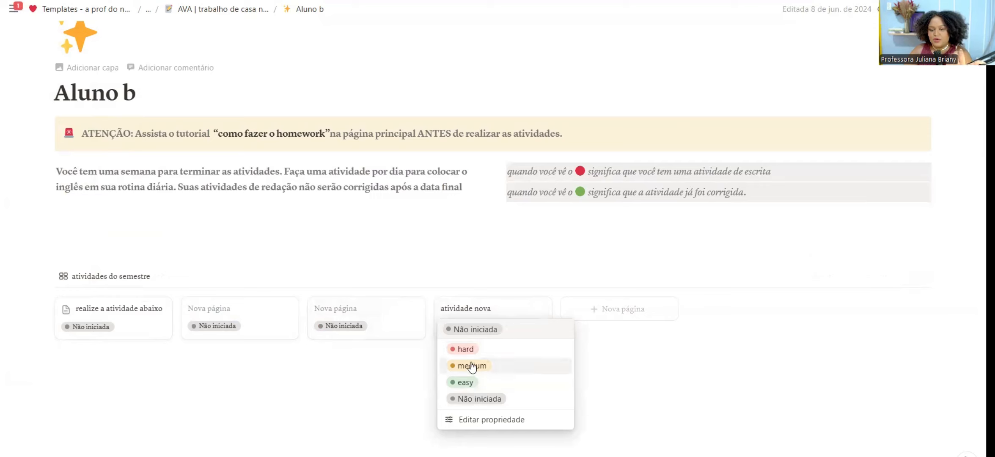
left_click(466, 349)
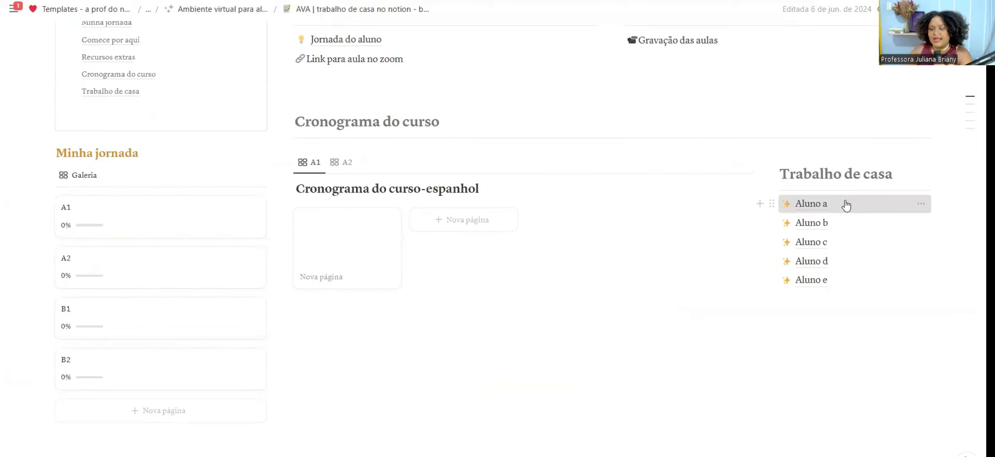
left_click(784, 205)
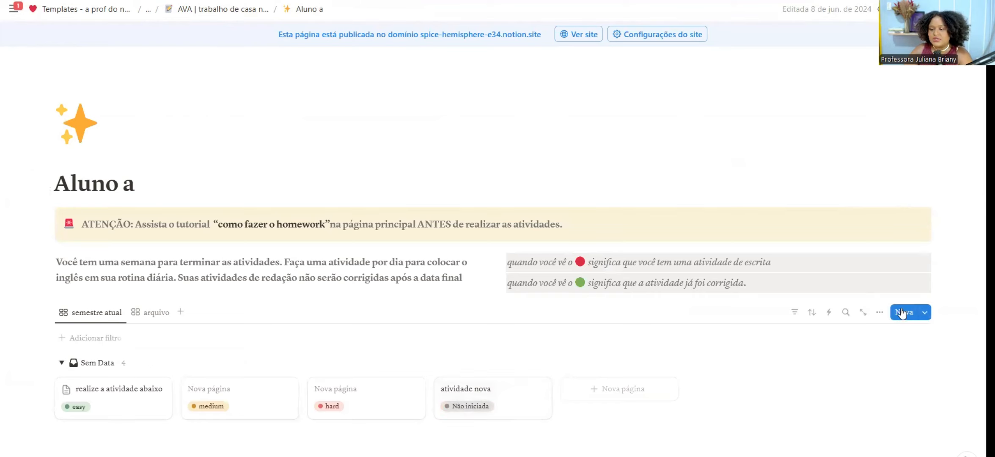
Review which properties the "semestre atual" gallery shows, and reopen the "Aluno a" page from the course page
left_click(879, 312)
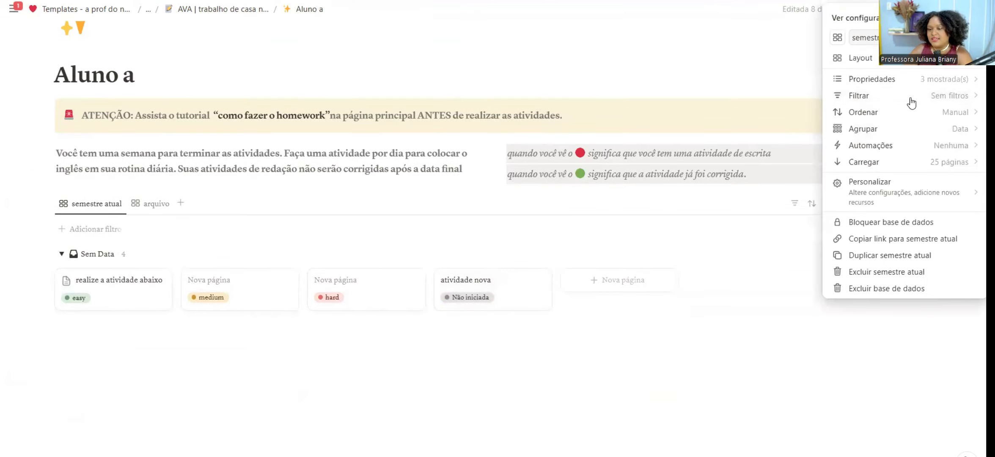
left_click(881, 78)
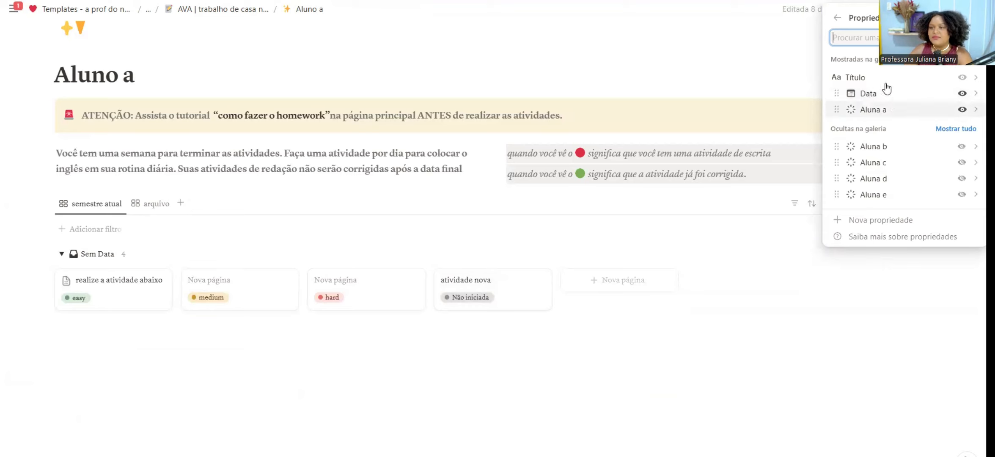
left_click(767, 97)
left_click(223, 9)
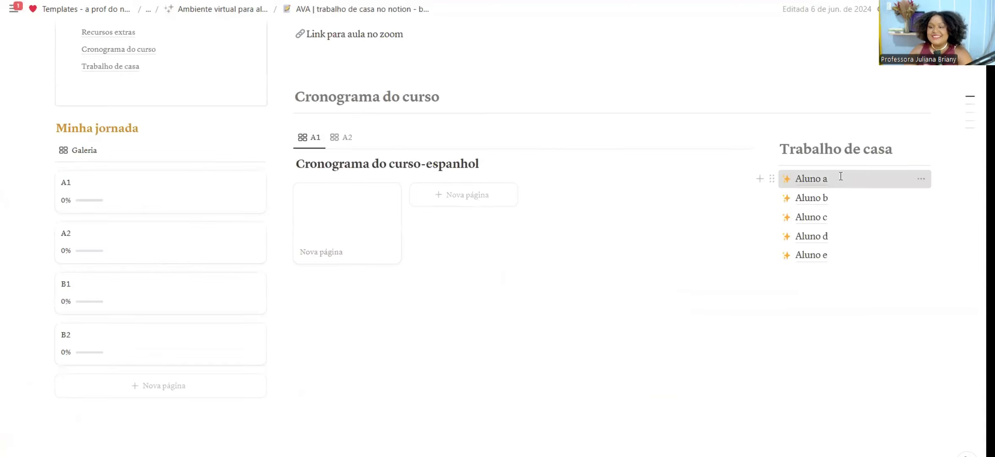
left_click(840, 179)
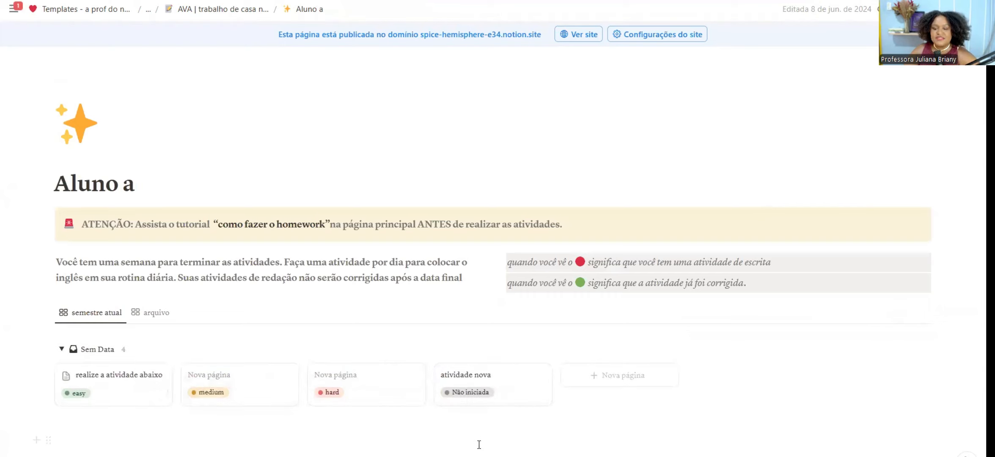
Delete "atividade nova" and the untitled page with hard status from the "semestre atual" gallery on the "Aluno a" page
left_click_drag(477, 444, 106, 390)
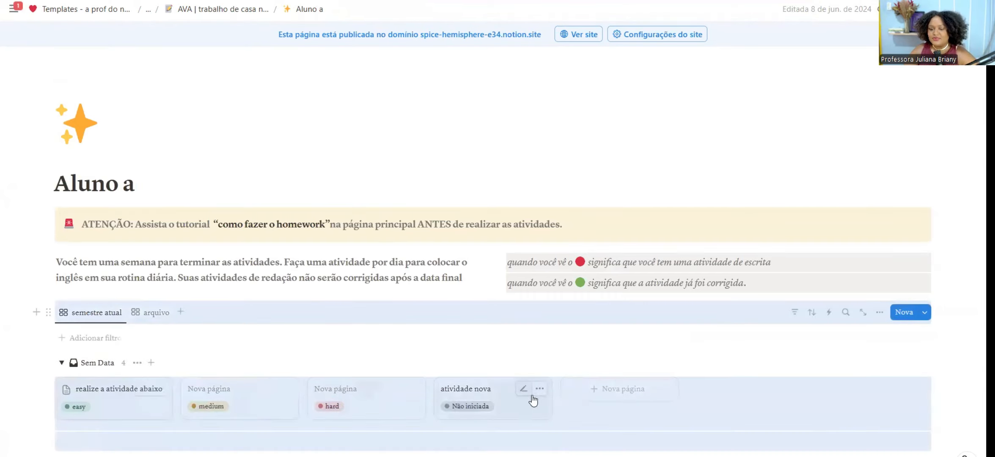
left_click(543, 390)
left_click(580, 210)
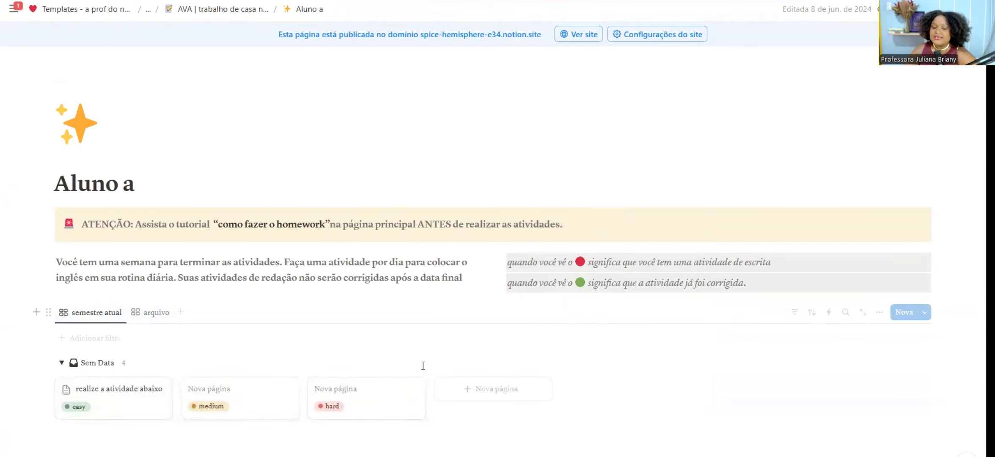
left_click(414, 391)
left_click(470, 269)
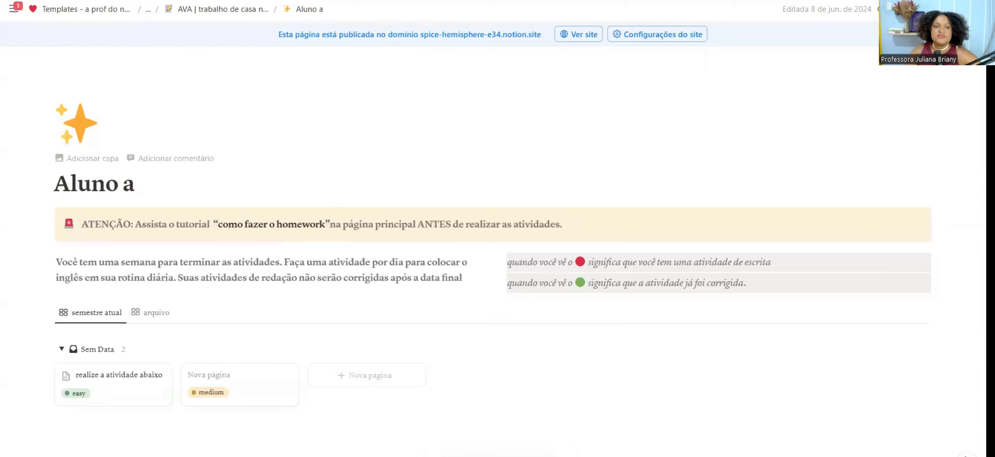
Reopen "Aluno a" from the course page and check each student's status property in the untitled medium activity
key("alt+Left")
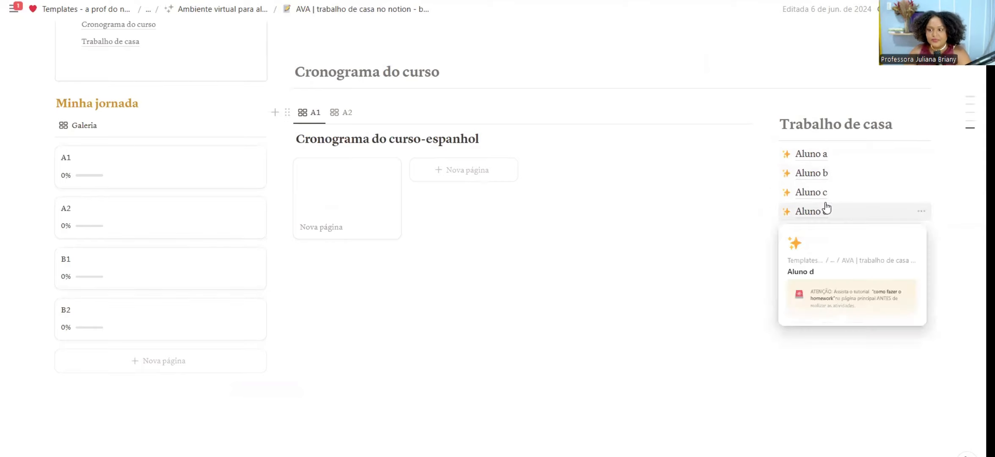
left_click(810, 154)
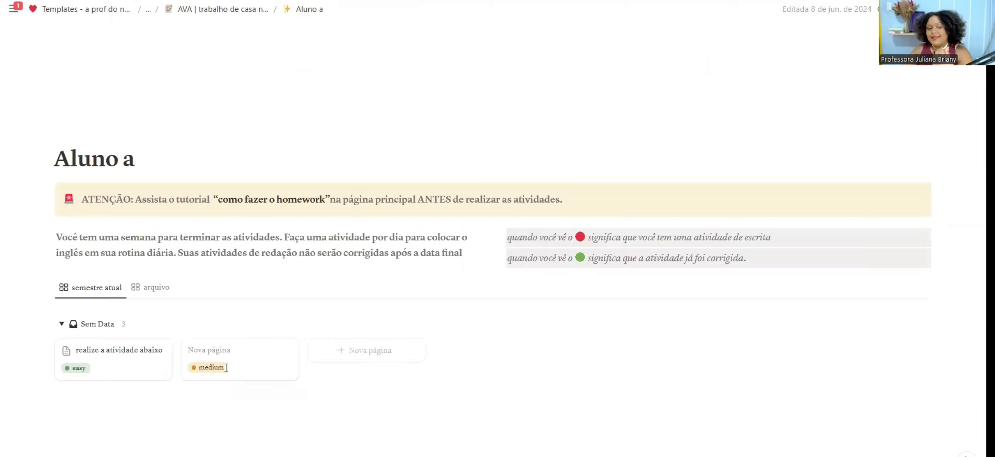
left_click(240, 402)
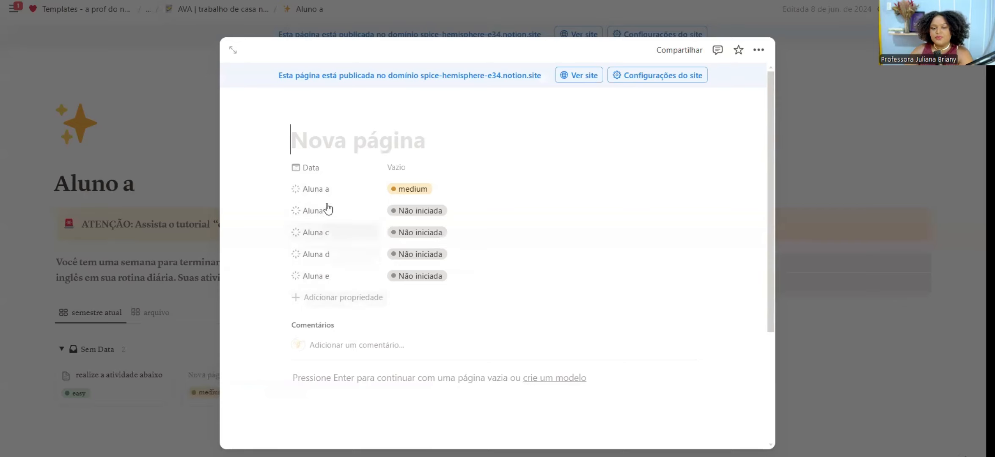
left_click(869, 139)
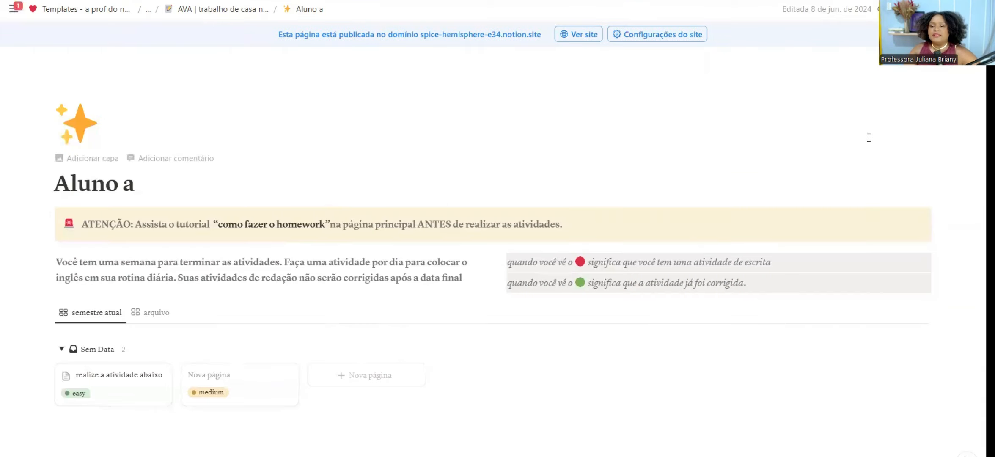